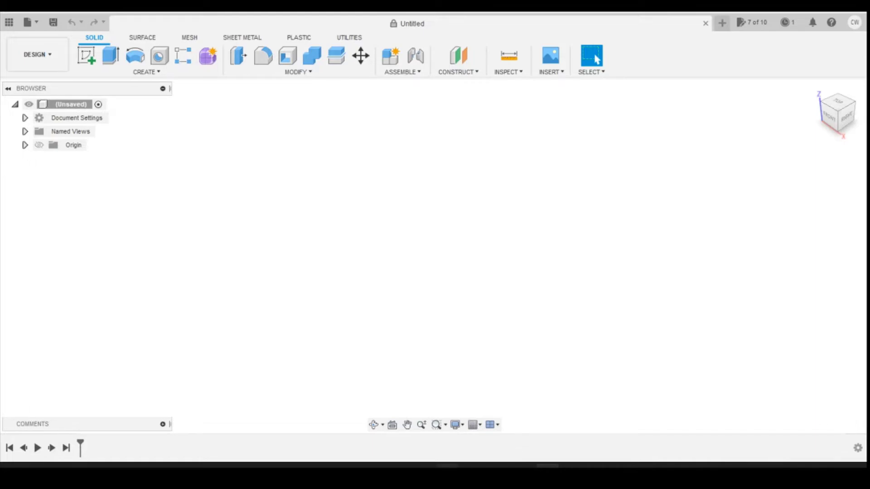
Step: Switch from the empty Fusion 360 design to the Barrowmore prototype information page in Edge
click(447, 475)
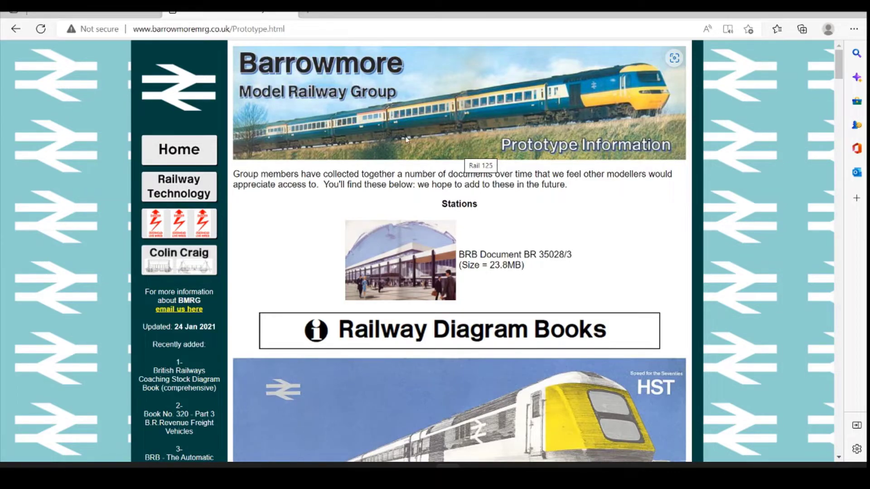
Step: Open the Resources Guide NSE Infrastructure document from the diagram book listings, then return to Fusion 360
scroll(476, 177, down, 5)
scroll(477, 178, down, 1)
scroll(453, 159, up, 5)
scroll(451, 138, down, 20)
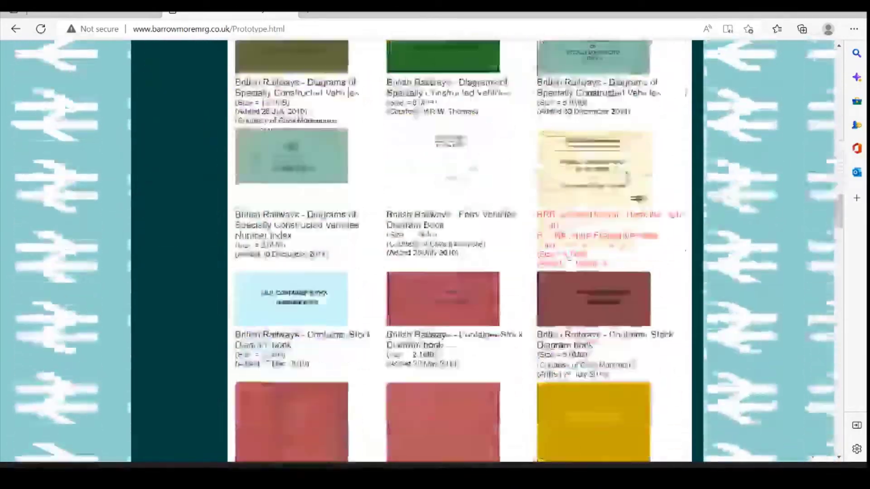
drag(839, 216, 859, 342)
scroll(697, 335, down, 15)
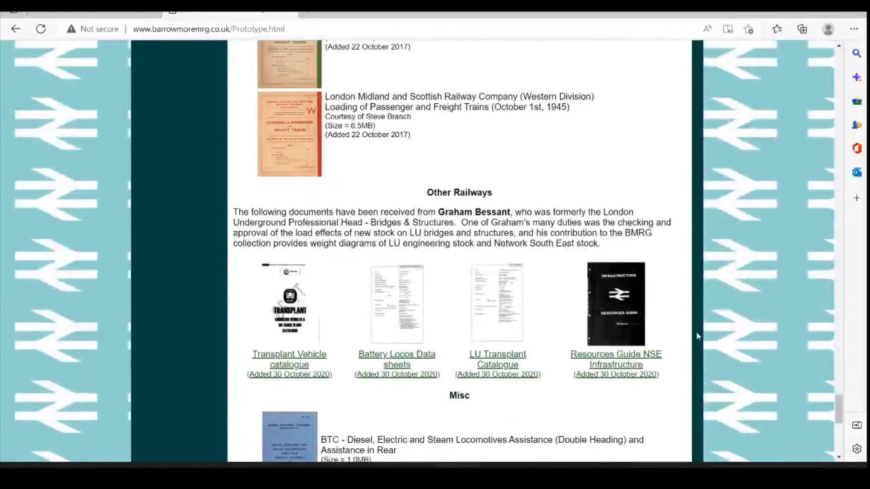
click(628, 366)
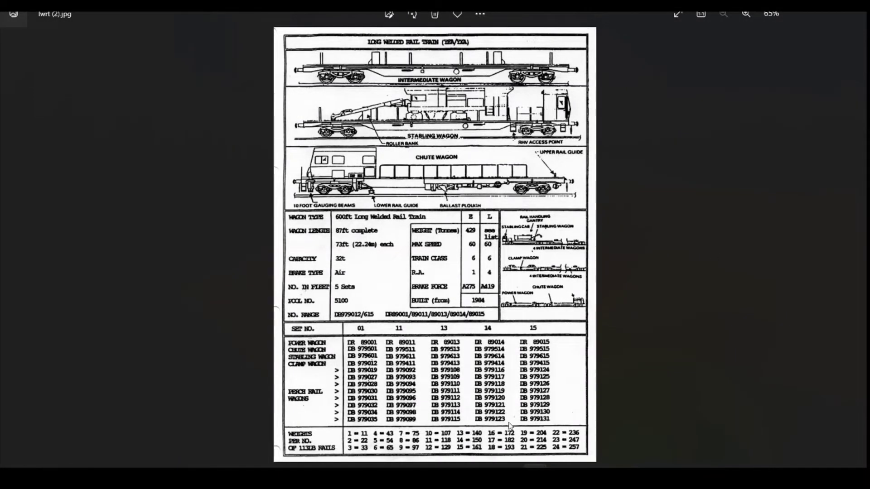
key(alt+Tab)
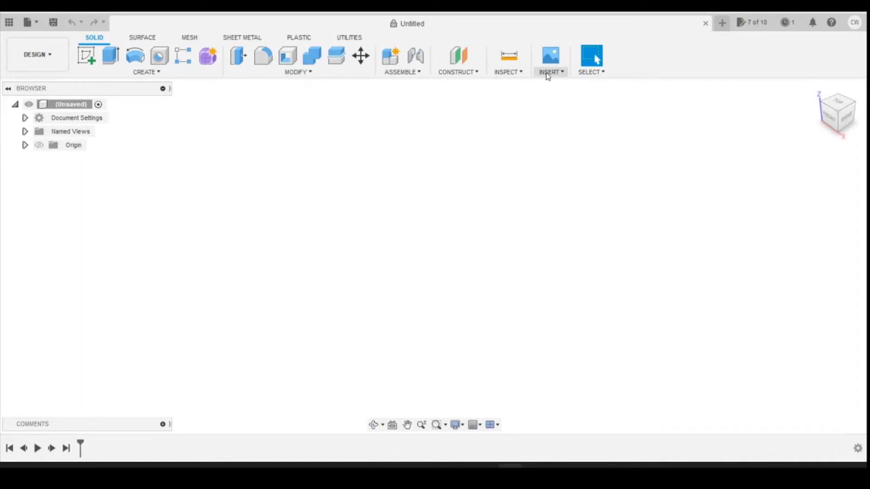
Step: Insert lwrt (2).jpg from the LWRT Plans folder as a canvas image
click(546, 77)
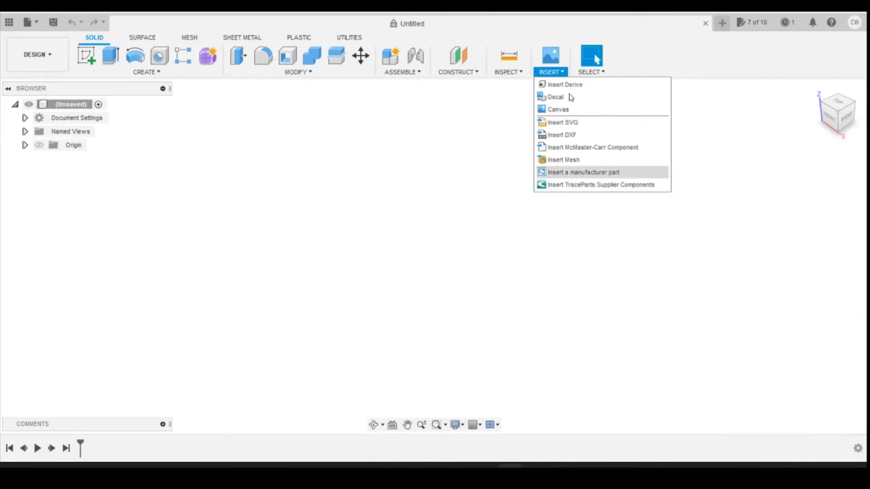
click(572, 110)
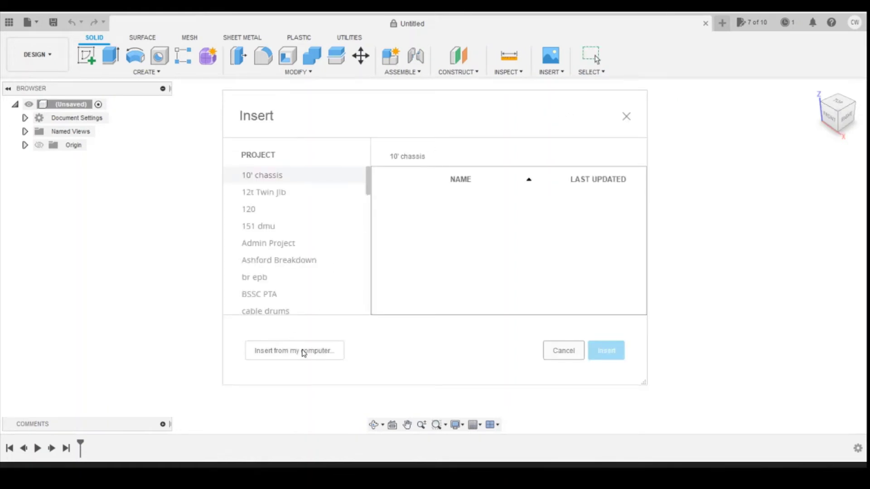
click(301, 353)
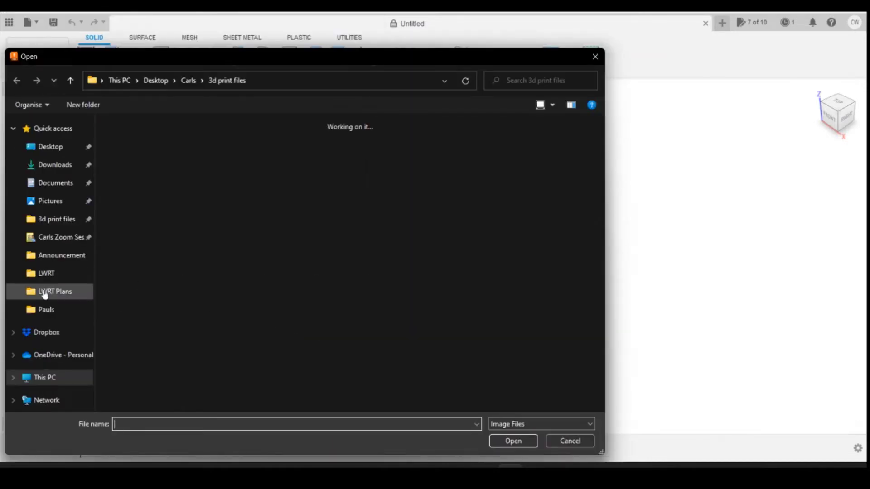
click(44, 293)
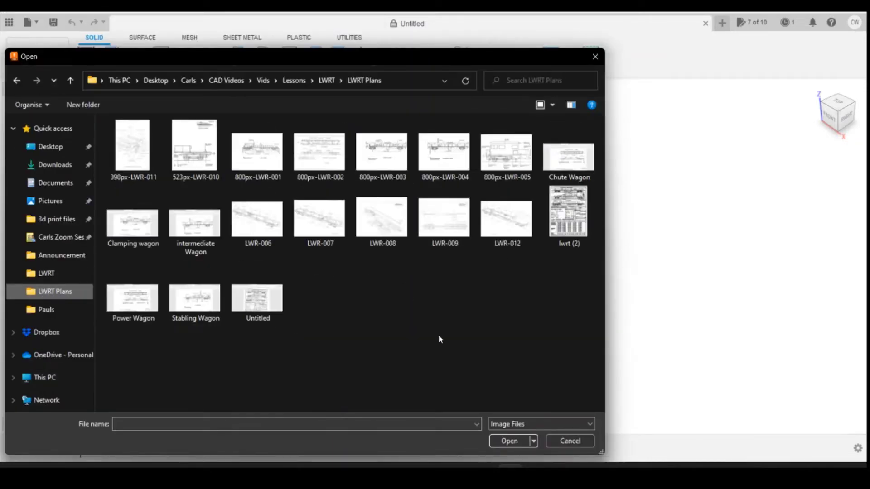
click(568, 213)
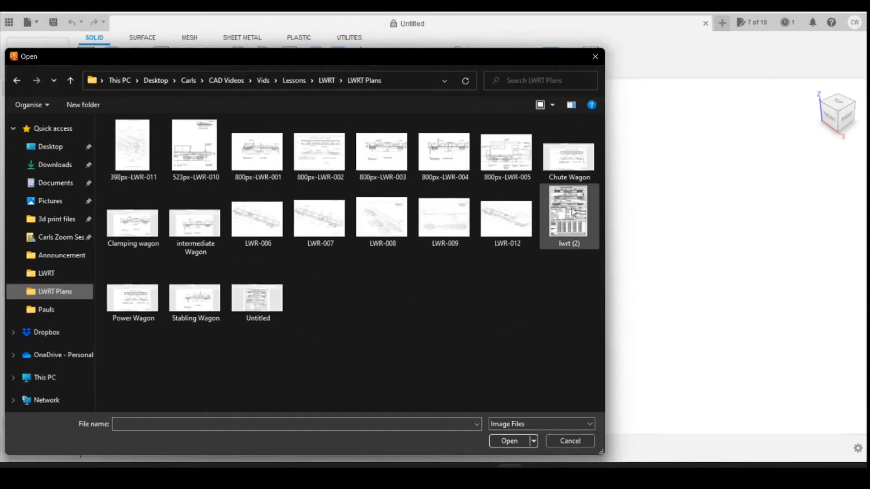
click(509, 441)
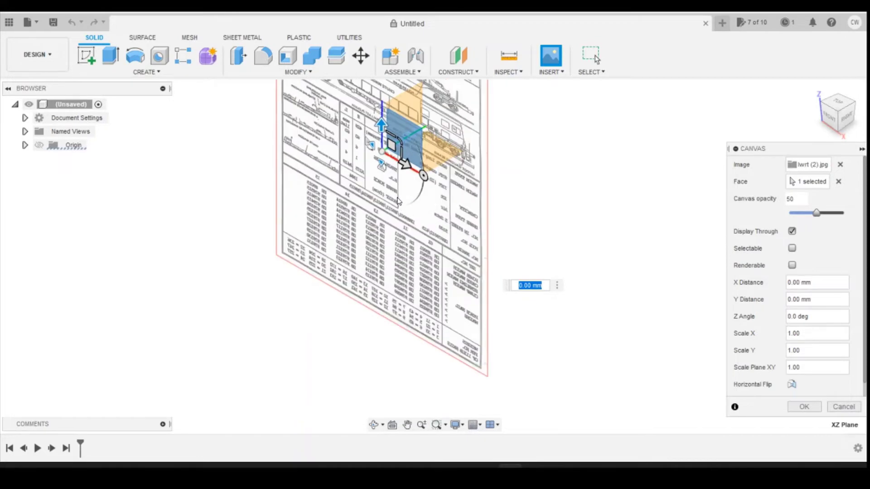
Step: View the lwrt (2) canvas from the Front, try a vertical flip, and confirm placement
click(829, 116)
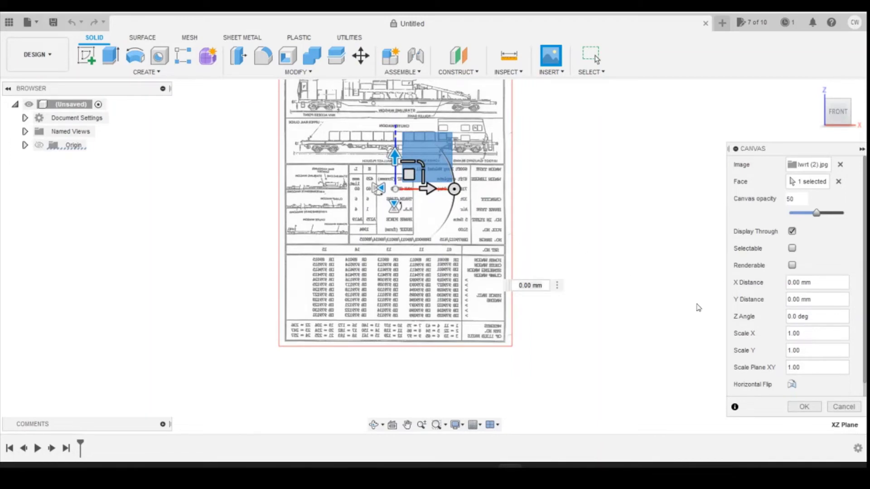
scroll(854, 367, down, 1)
click(791, 387)
click(793, 389)
click(792, 387)
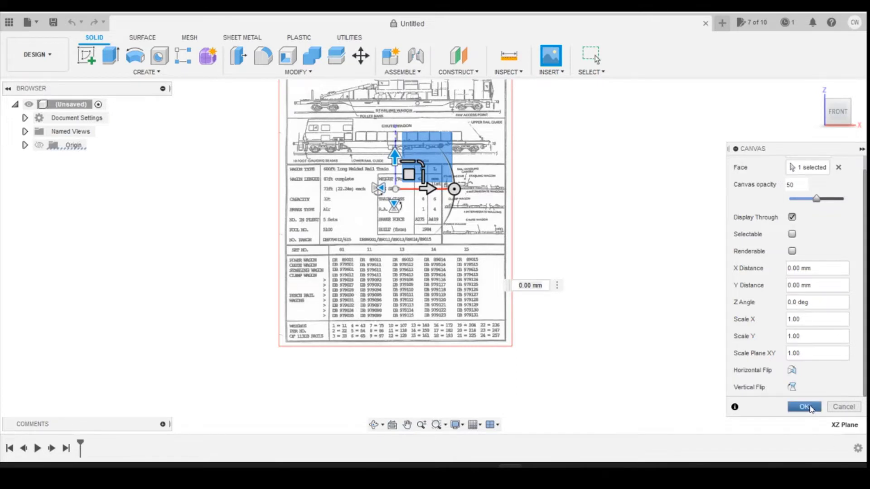
click(805, 406)
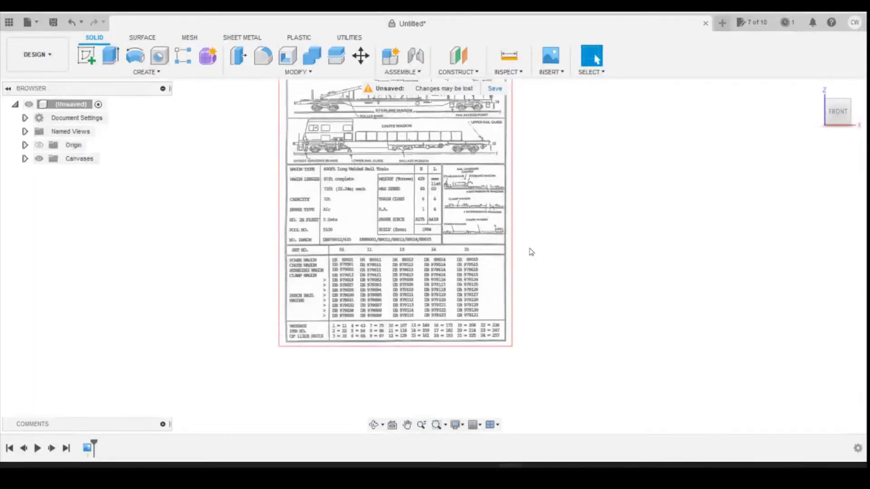
Step: Zoom around the placed canvas, then show the 800px-LWR-001.jpg chute wagon drawing in Photos
scroll(534, 254, down, 3)
scroll(447, 120, up, 3)
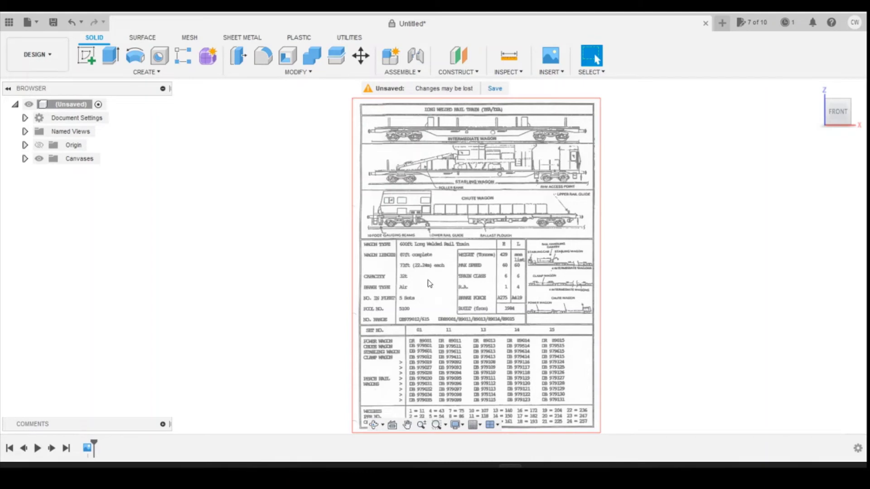
scroll(405, 268, up, 5)
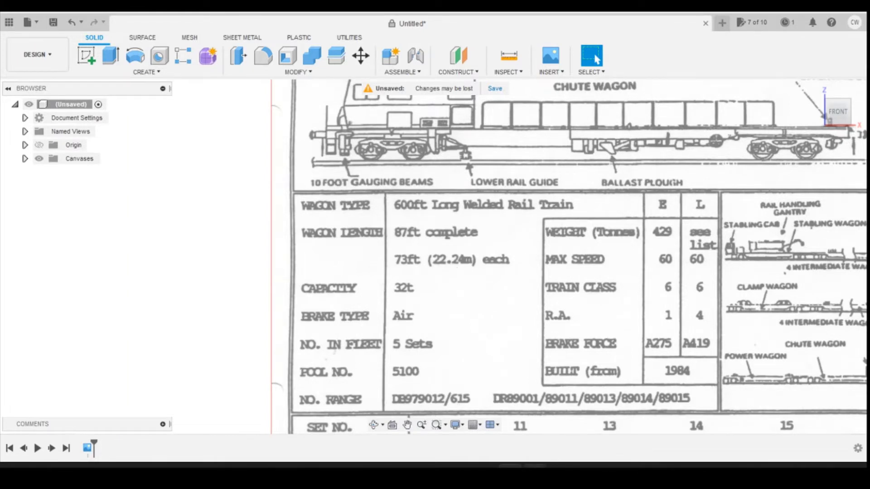
mouse_move(512, 466)
click(621, 428)
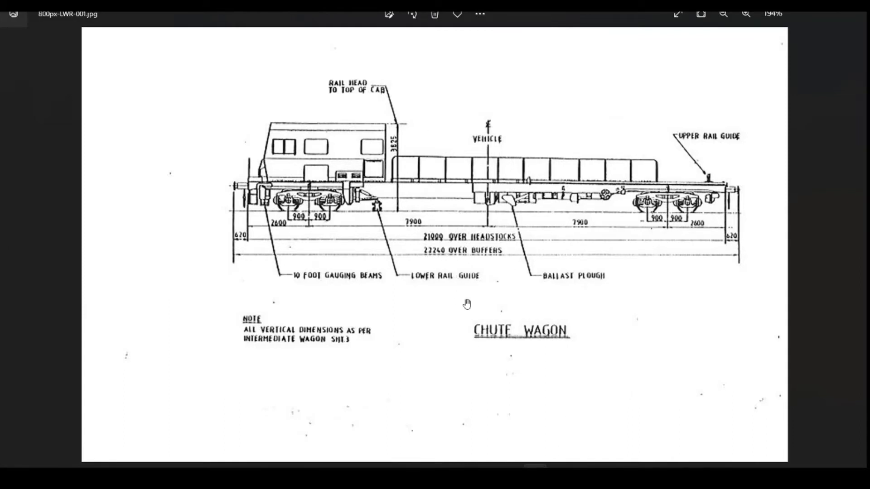
Step: Show lwrt (2).jpg in Photos, then return to the Fusion 360 design
mouse_move(539, 453)
click(539, 403)
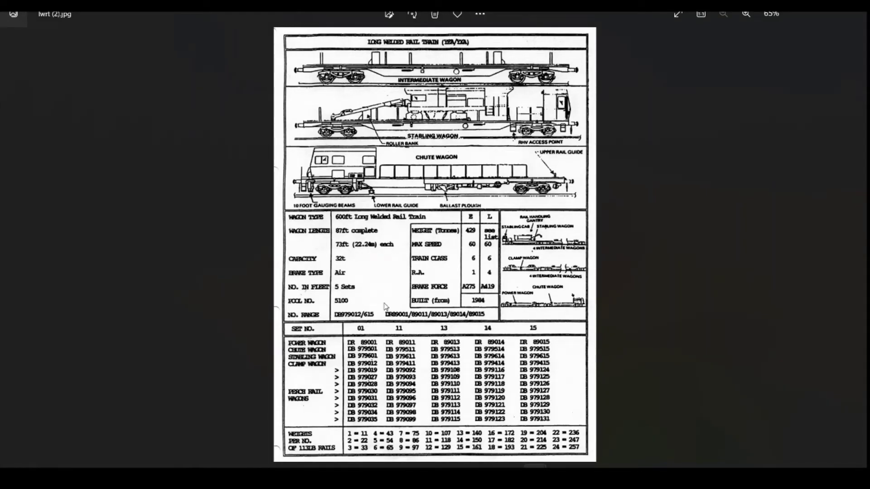
key(alt+Tab)
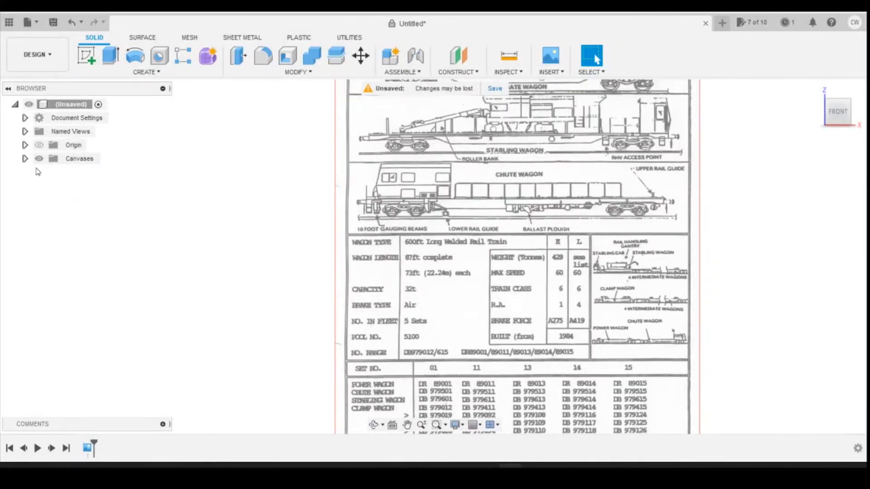
Step: Start calibrating the lwrt (2) canvas and pick the intermediate wagon's two ends
right_click(79, 173)
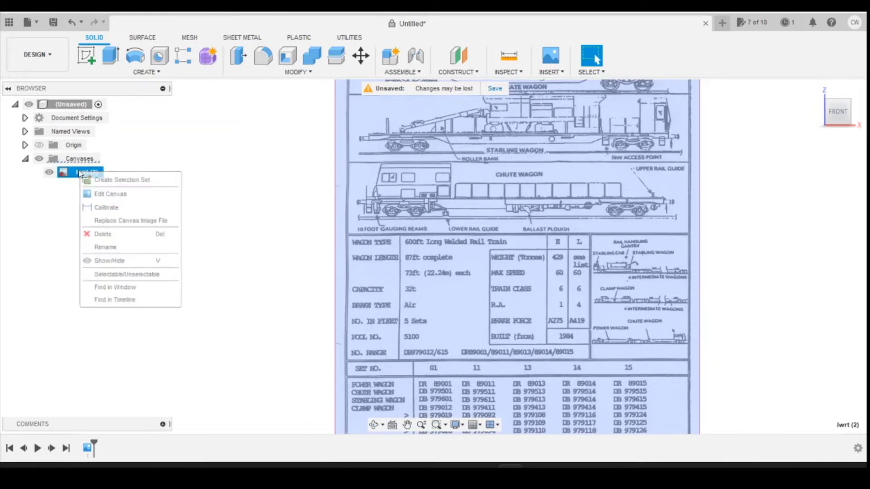
click(111, 207)
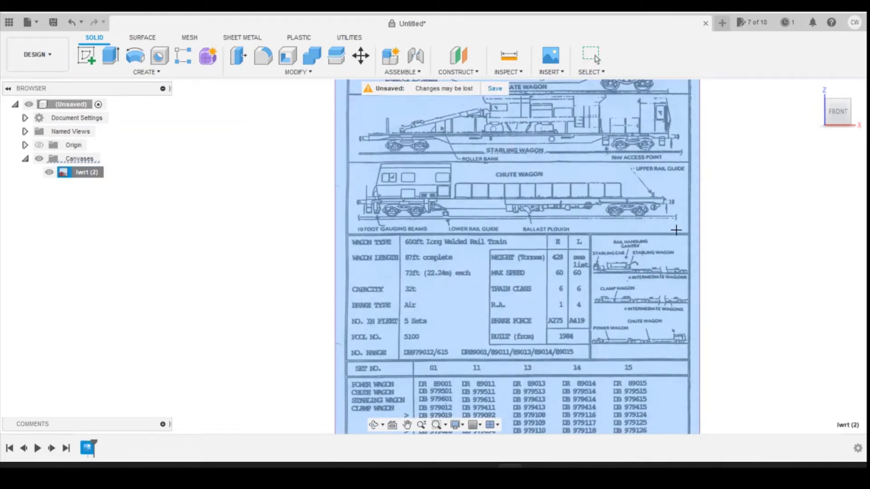
scroll(563, 201, down, 3)
scroll(506, 143, up, 5)
scroll(510, 112, down, 3)
scroll(438, 161, up, 3)
scroll(509, 176, down, 2)
scroll(691, 191, up, 1)
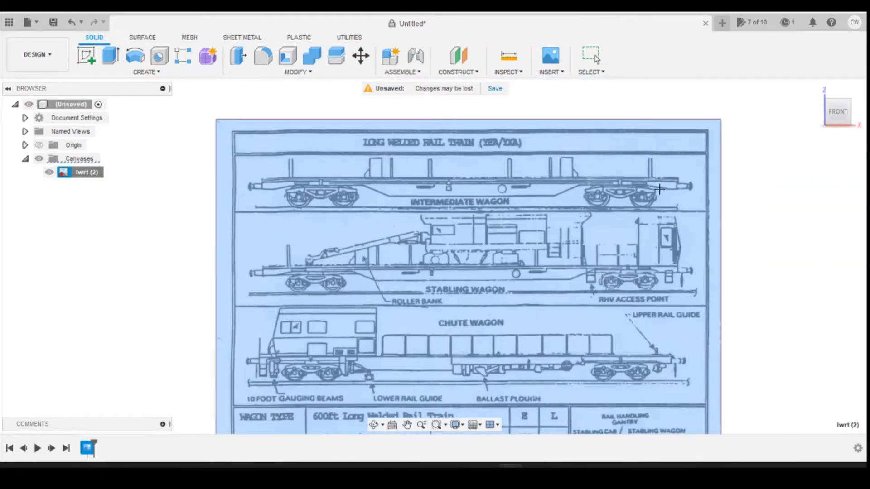
scroll(254, 187, up, 4)
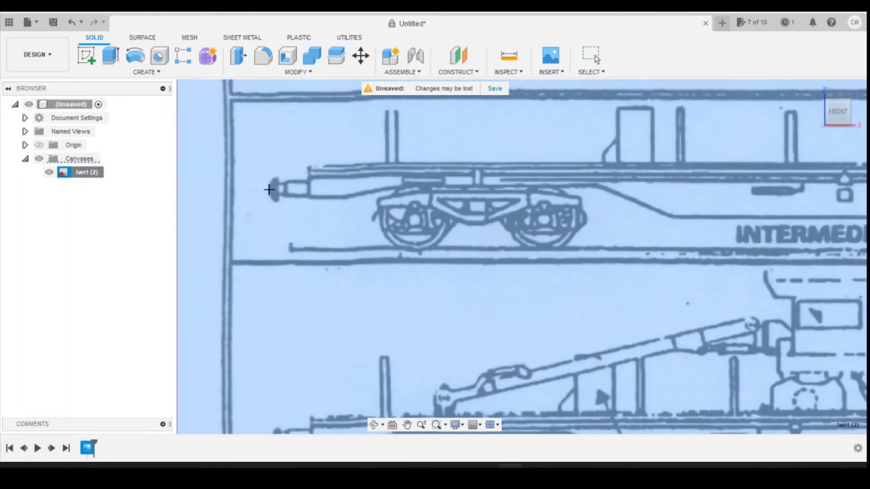
key(Escape)
scroll(169, 229, down, 5)
scroll(694, 201, up, 5)
scroll(680, 199, up, 3)
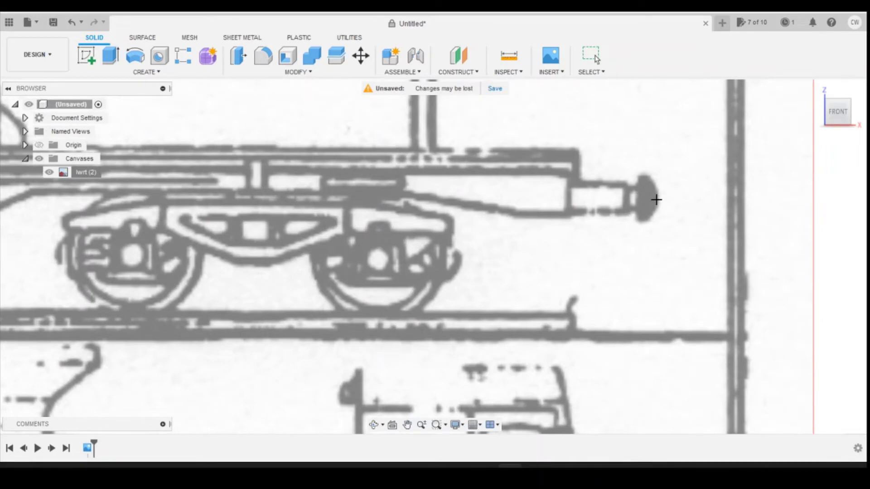
click(658, 200)
scroll(668, 258, down, 5)
scroll(665, 261, down, 3)
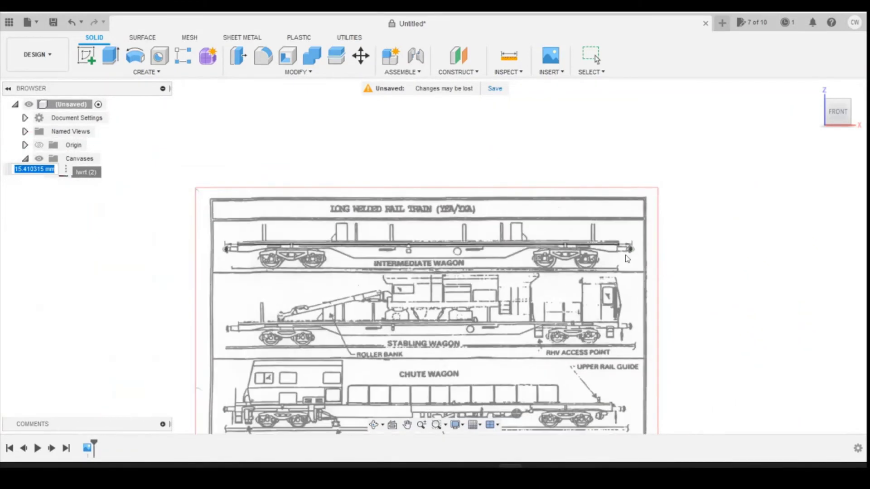
scroll(152, 234, up, 5)
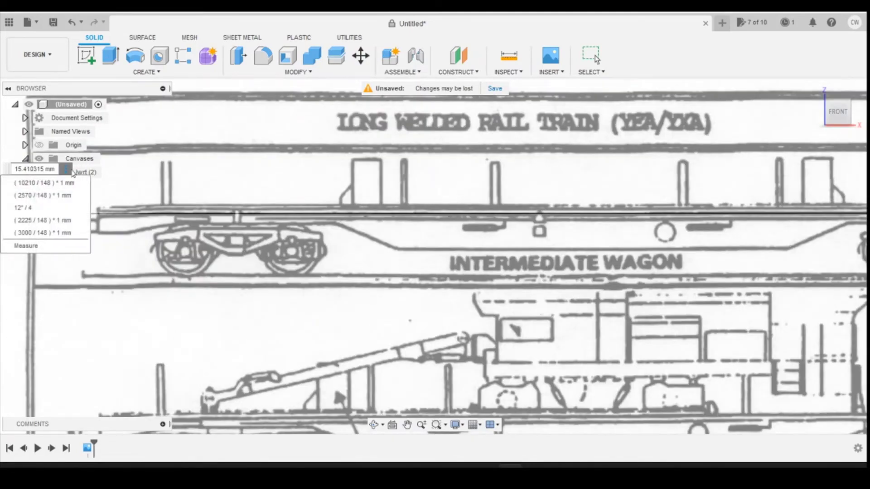
Step: Replace the measured 15.410315 mm calibration distance with 22240/148
click(54, 169)
drag(55, 169, 9, 170)
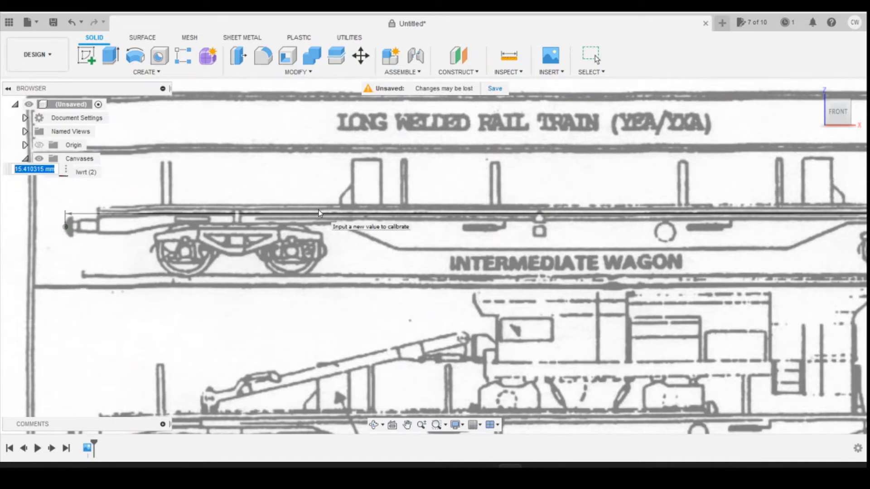
key(Home)
drag(15, 169, 103, 169)
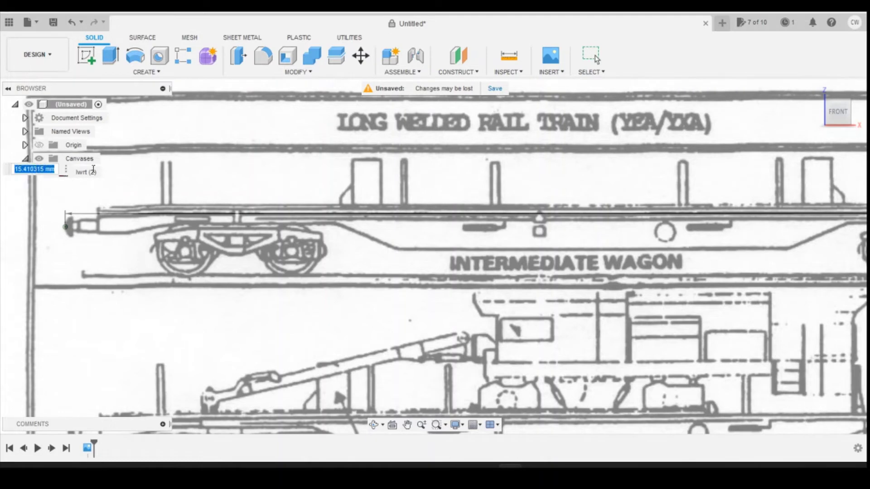
key(End)
key(Left)
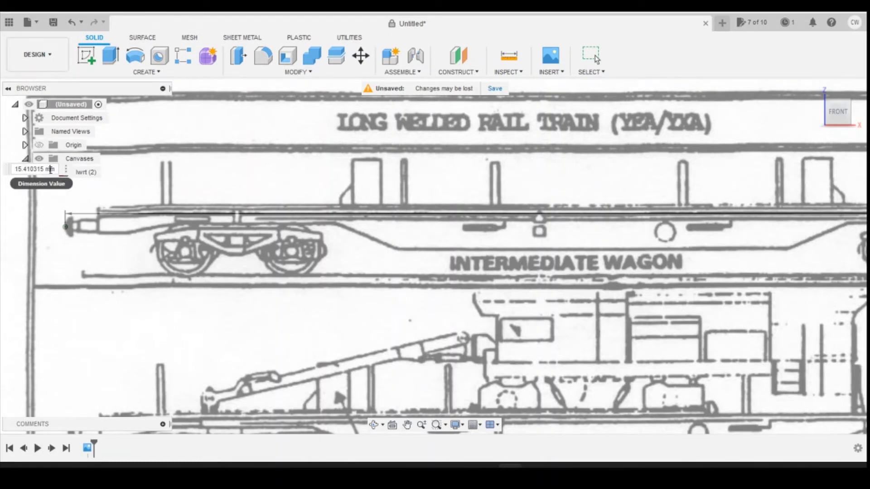
drag(55, 169, 1, 169)
text(22240)
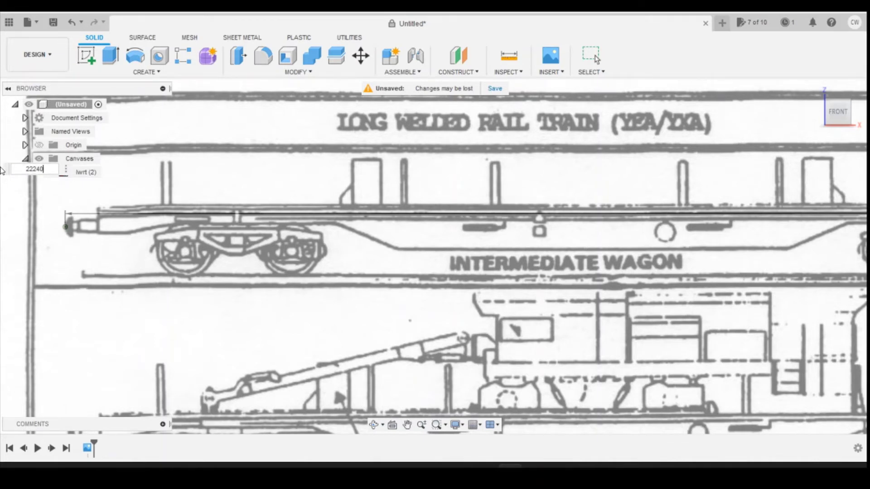
text(/148)
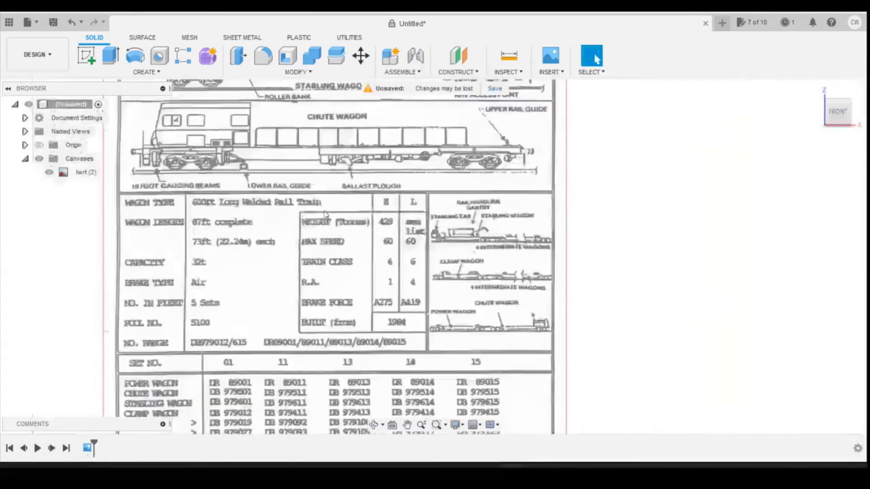
Step: Zoom out until the whole calibrated data sheet fits the viewport
scroll(398, 147, up, 5)
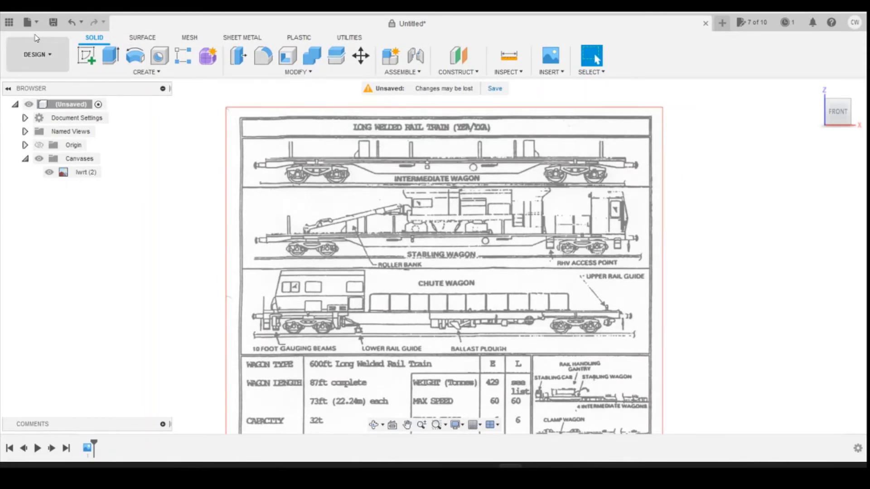
Step: Create a new project named LWRT from the Save dialog's location list
click(28, 21)
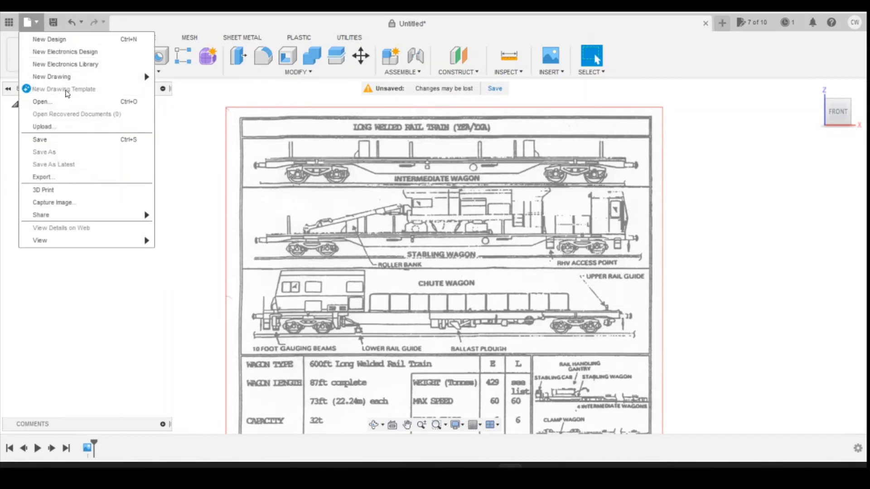
click(70, 138)
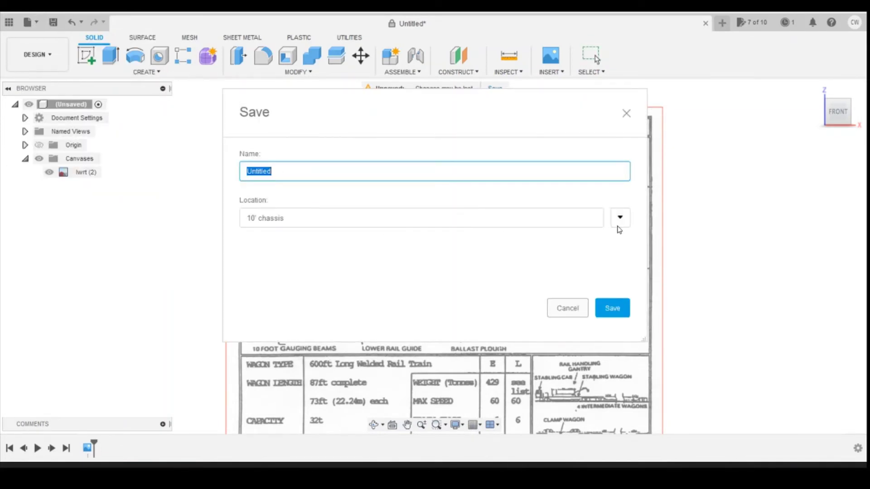
click(620, 218)
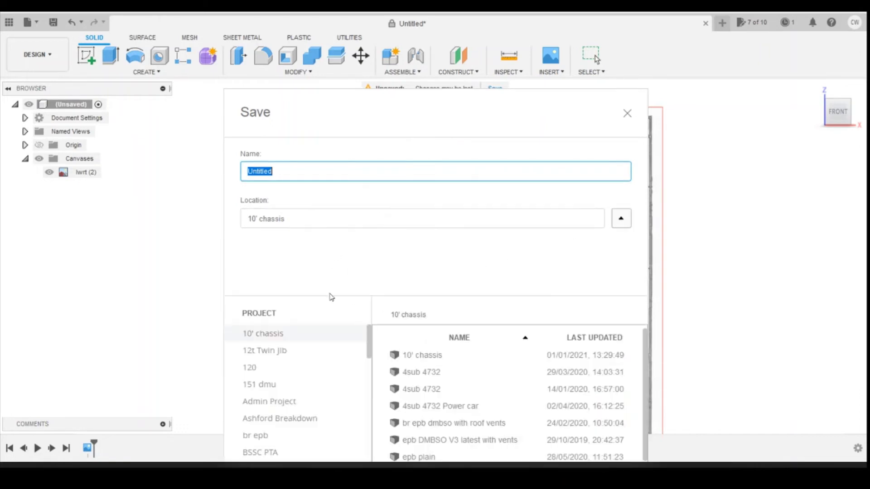
scroll(324, 349, down, 5)
scroll(325, 349, down, 3)
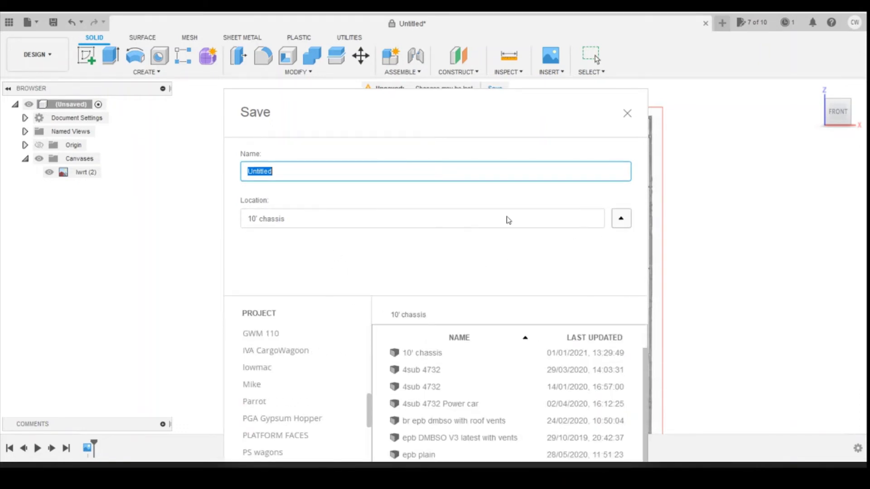
drag(414, 100, 408, 15)
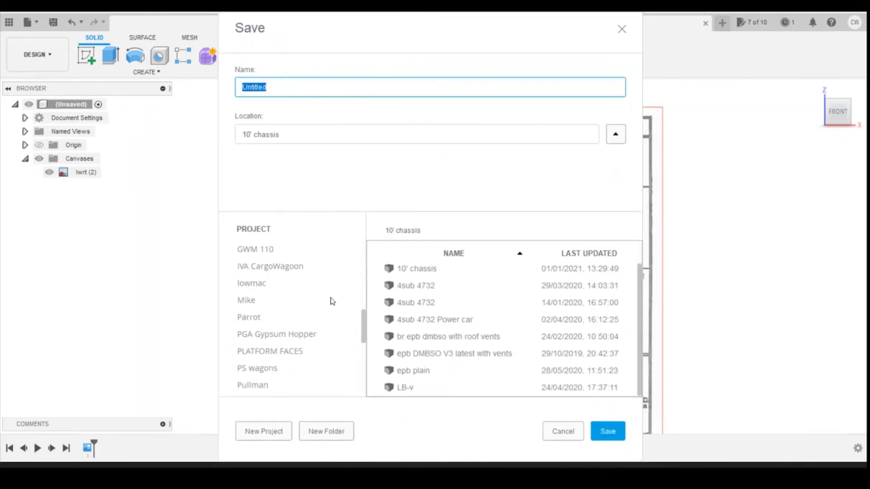
click(267, 431)
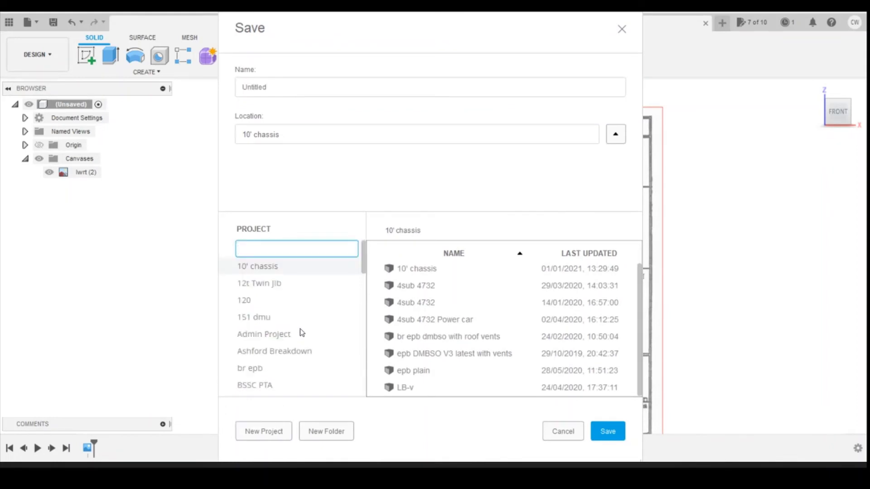
text(LWRT)
key(Return)
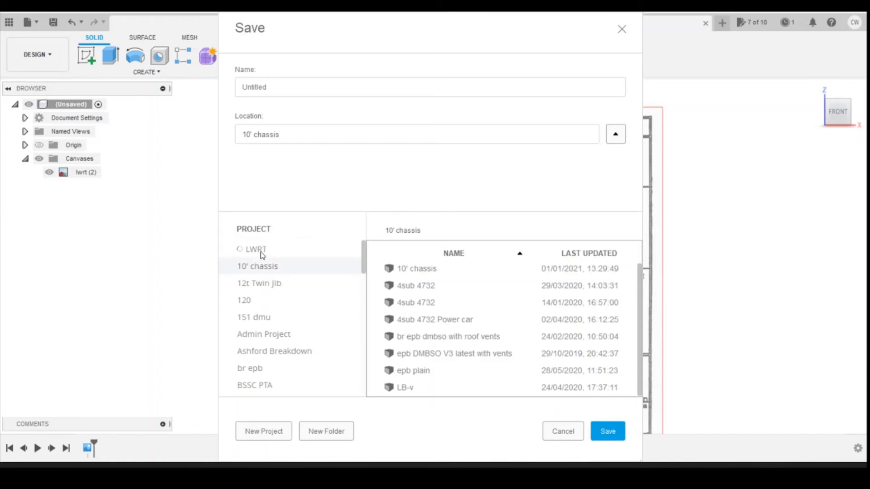
Step: Save the design as Base Intermediate in the LWRT project
double_click(274, 87)
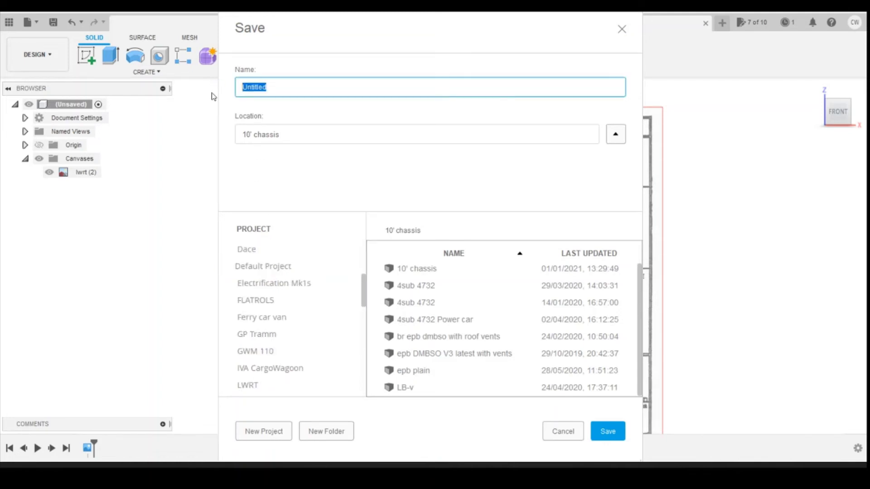
text(Base Intermediate)
scroll(290, 305, down, 5)
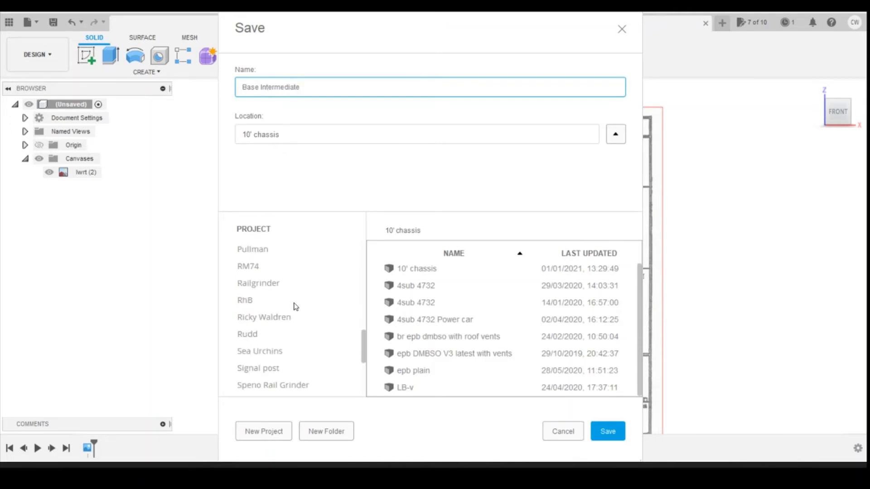
scroll(274, 290, down, 2)
scroll(271, 317, up, 5)
click(241, 285)
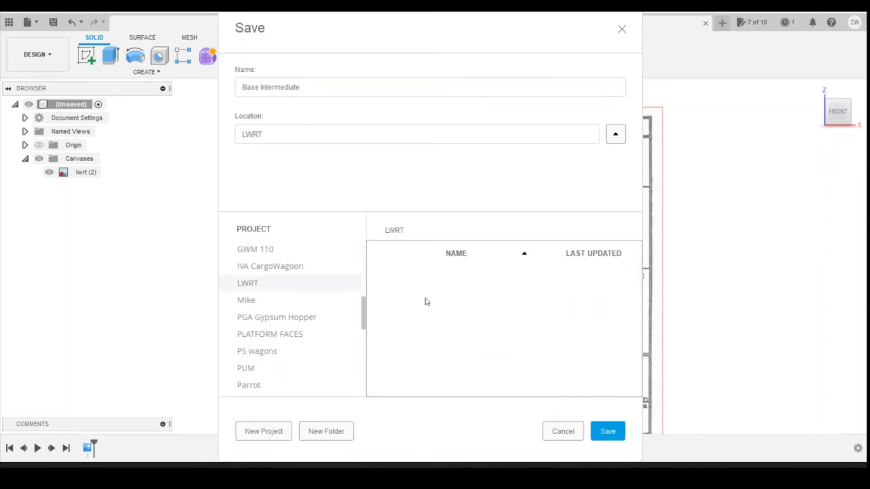
click(605, 434)
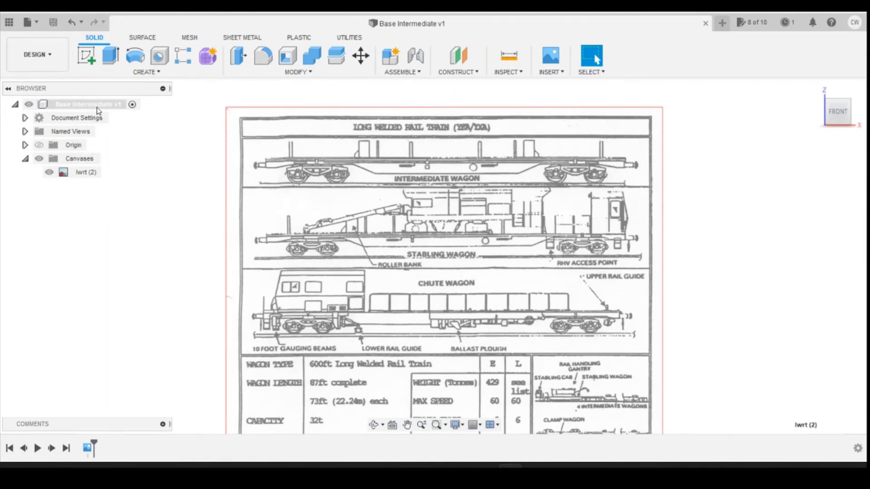
Step: Add a new component named Chassis under the root
right_click(88, 106)
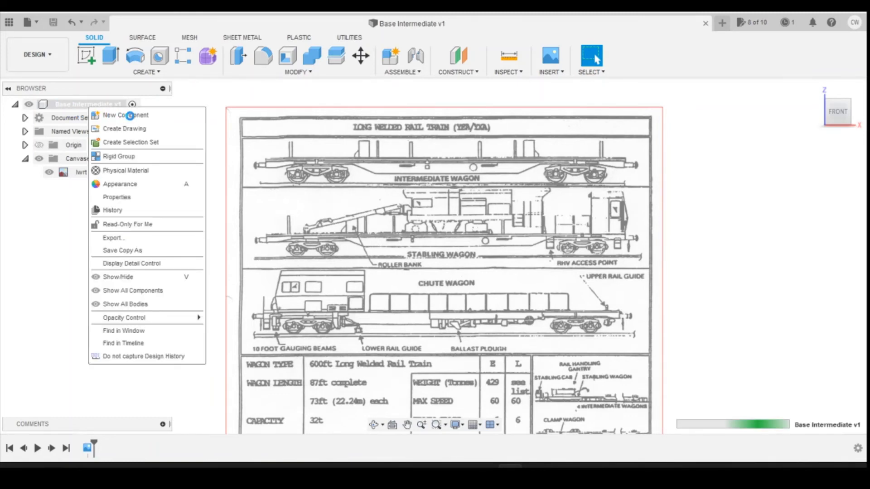
click(216, 342)
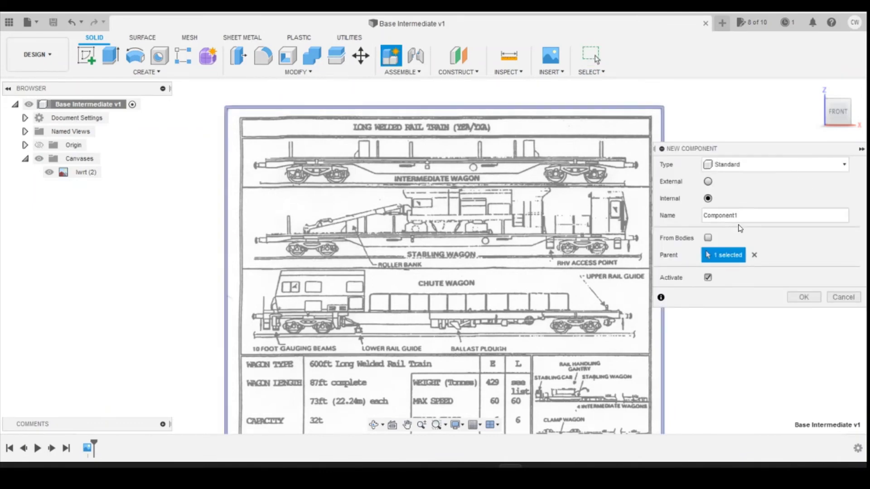
double_click(749, 215)
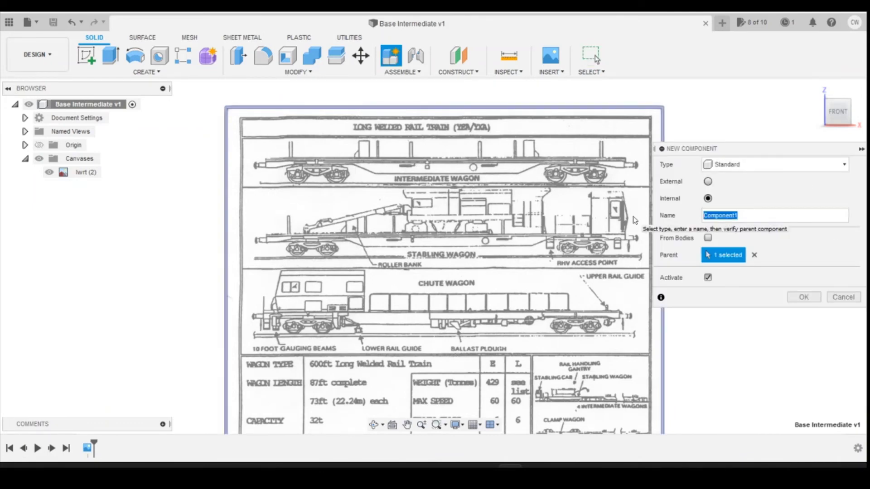
text(Chassis)
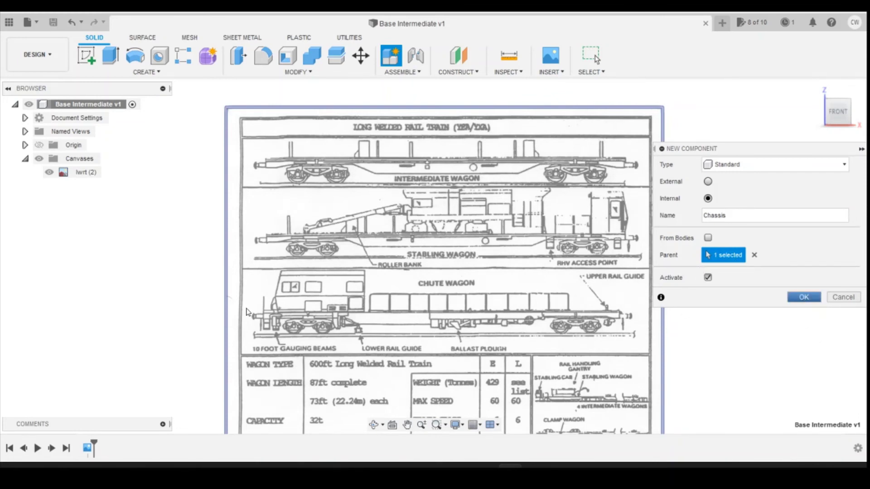
key(Return)
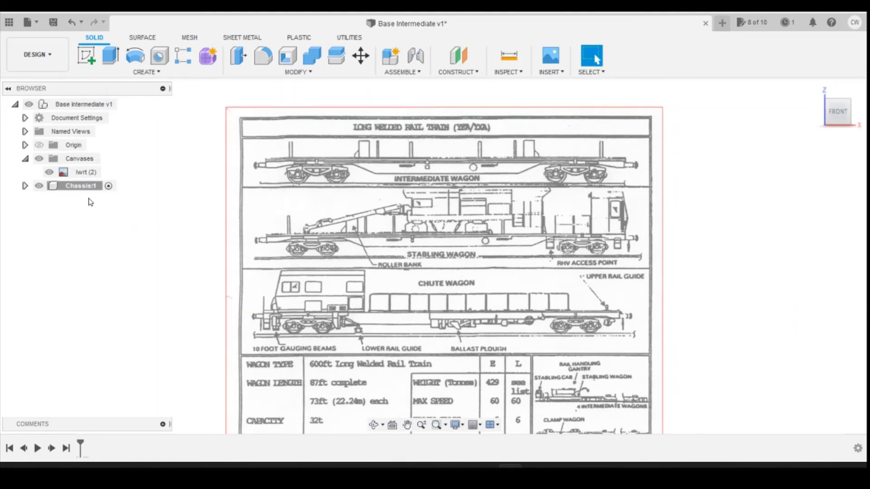
Step: Add a second new component named Bogies under the root
right_click(96, 104)
click(119, 127)
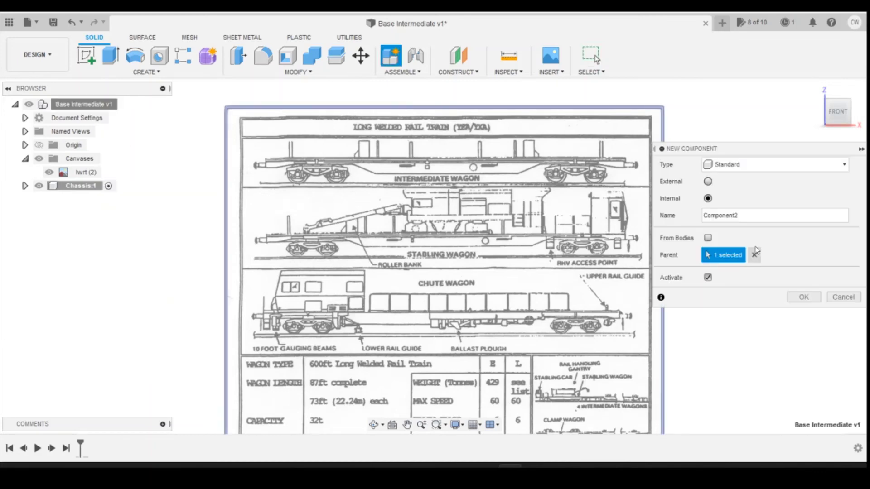
double_click(751, 216)
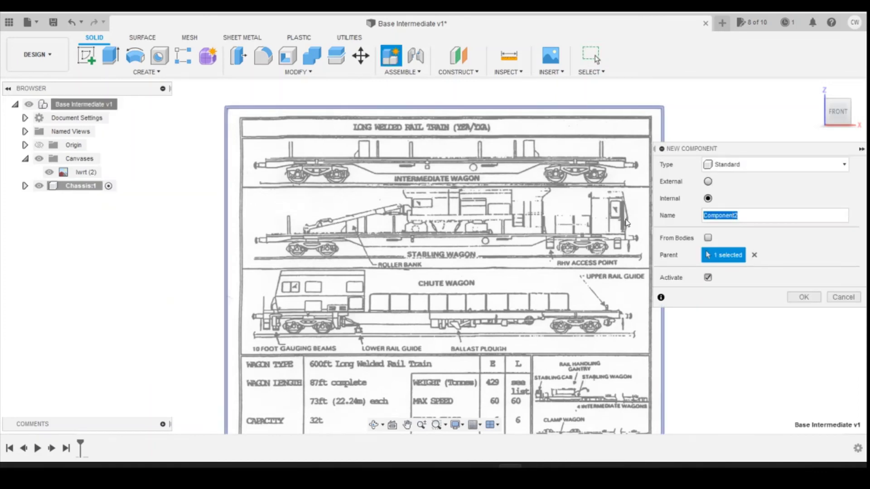
text(Bogies)
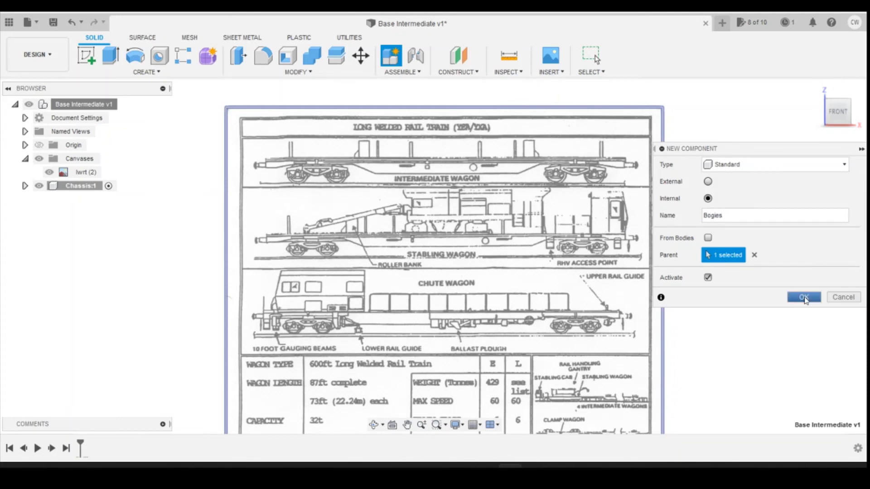
click(804, 298)
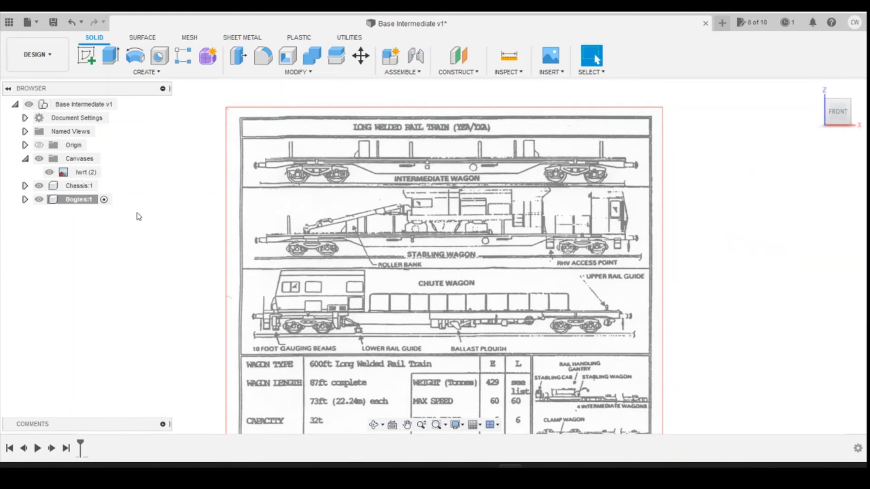